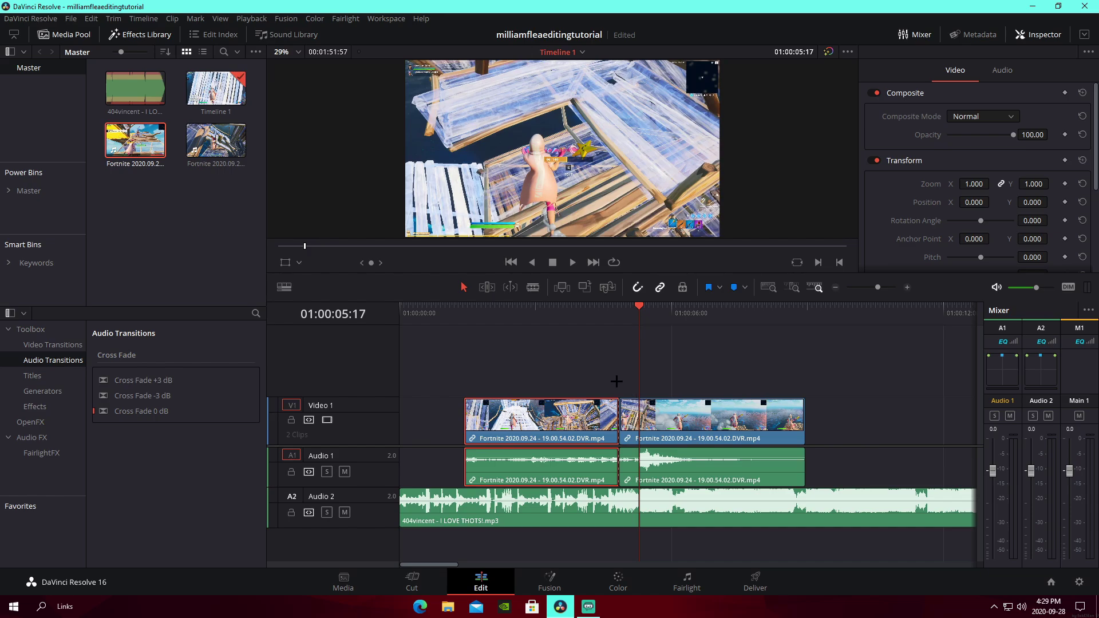
- Extend the first video clip's start to the beginning of the timeline and play back from there
left_click_drag(466, 425, 401, 424)
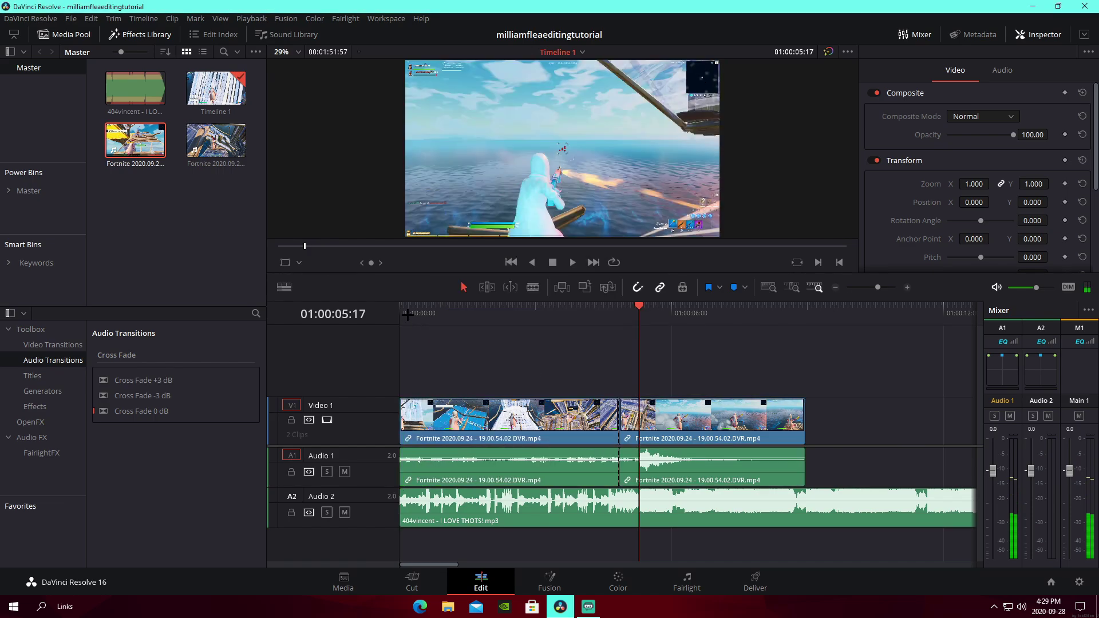
key("Home")
key("space")
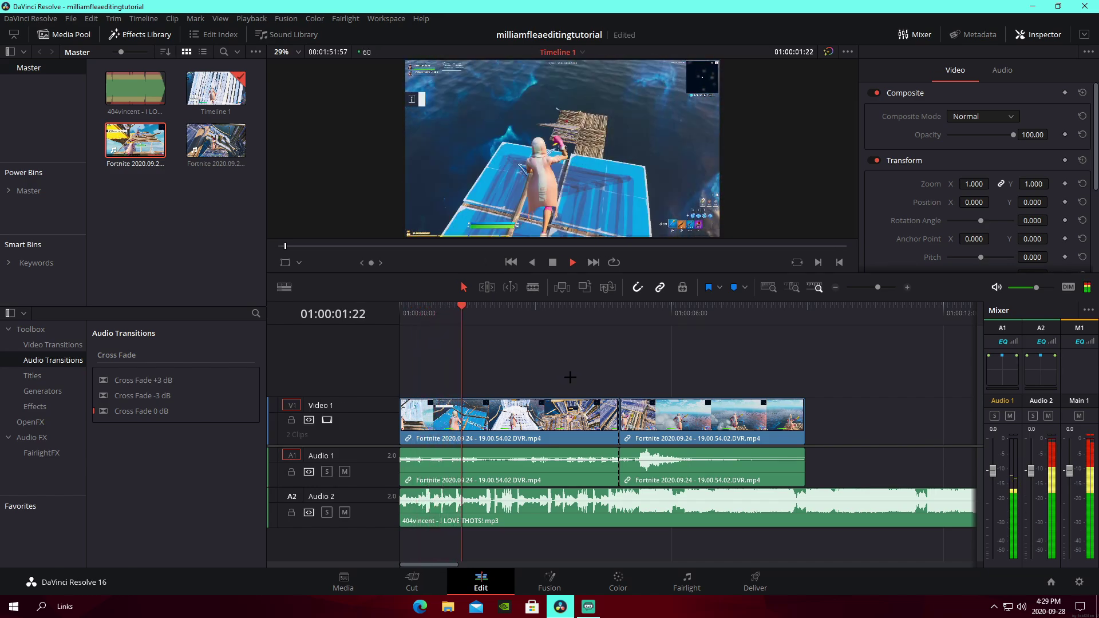
key("space")
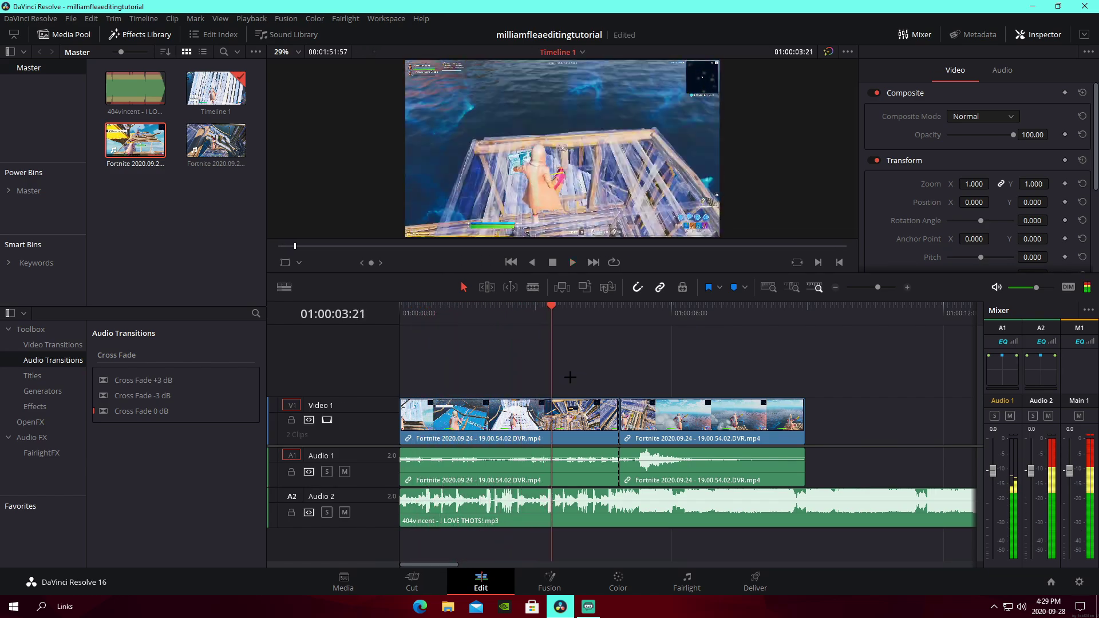
- Set the playback proxy mode to Half Resolution
left_click(252, 18)
mouse_move(343, 59)
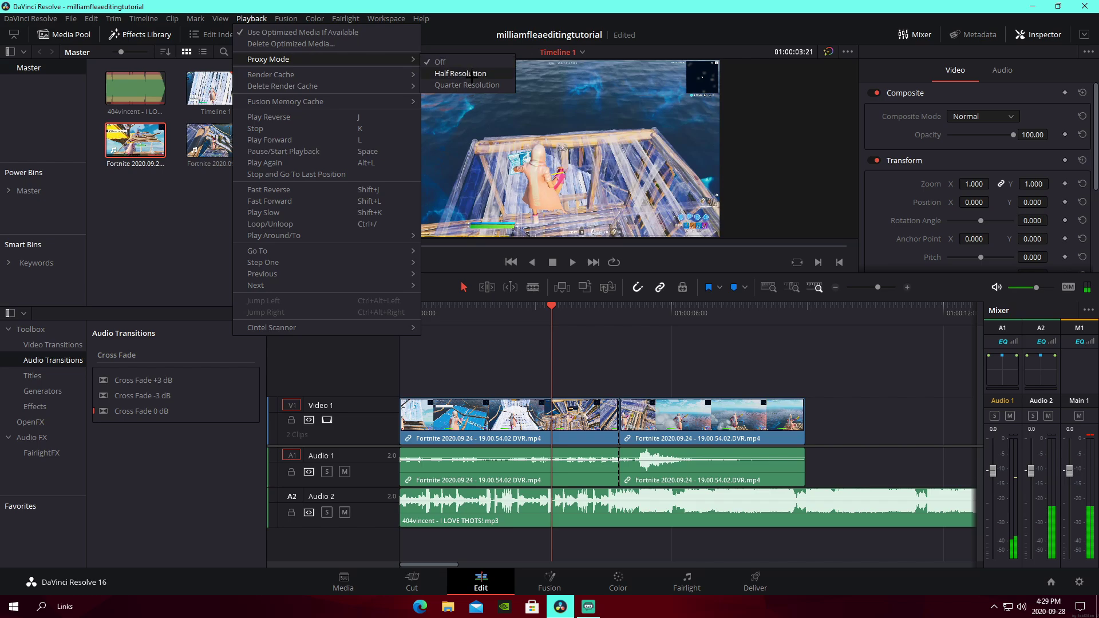
left_click(469, 73)
left_click(251, 19)
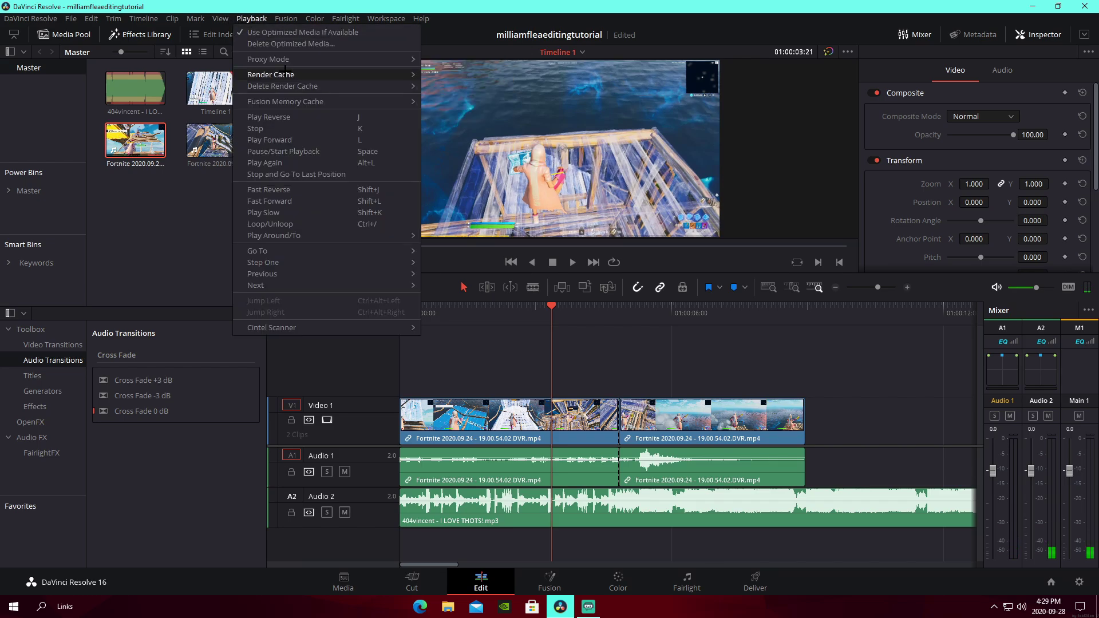
left_click(486, 345)
- Play the timeline across the cut between the two clips, and park the playhead at the cut, 01:00:04:51
left_click(512, 312)
key("space")
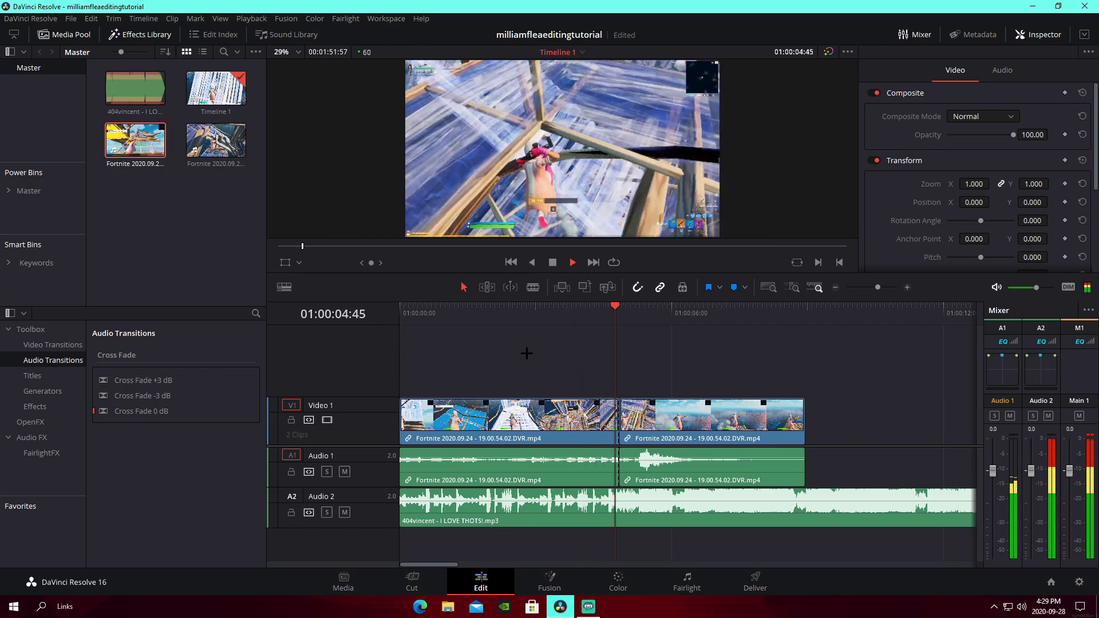
key("space")
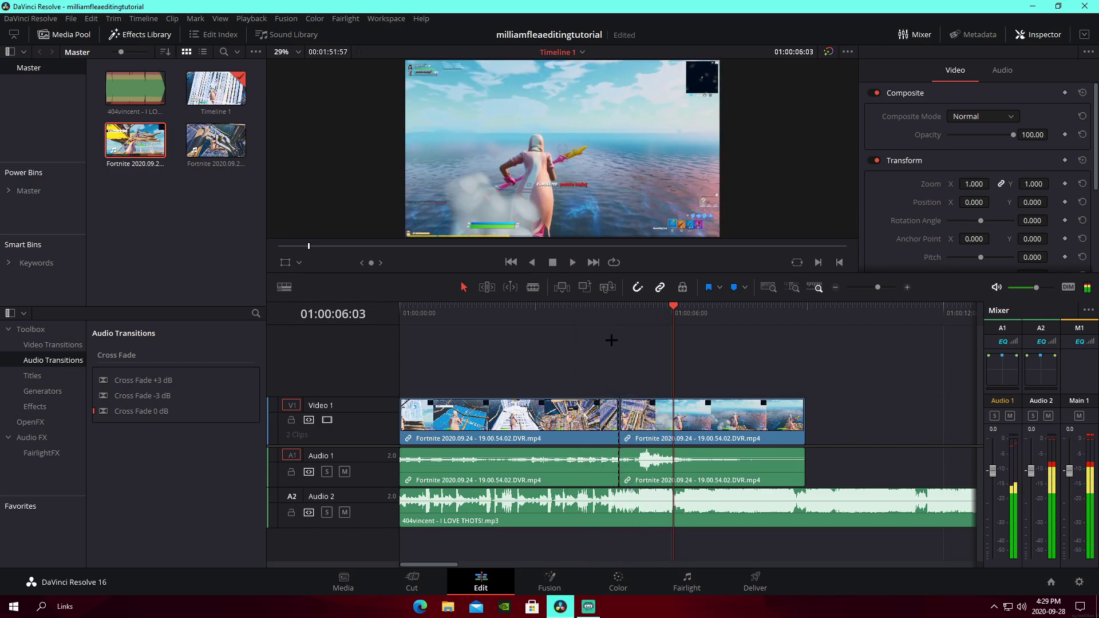
left_click(617, 311)
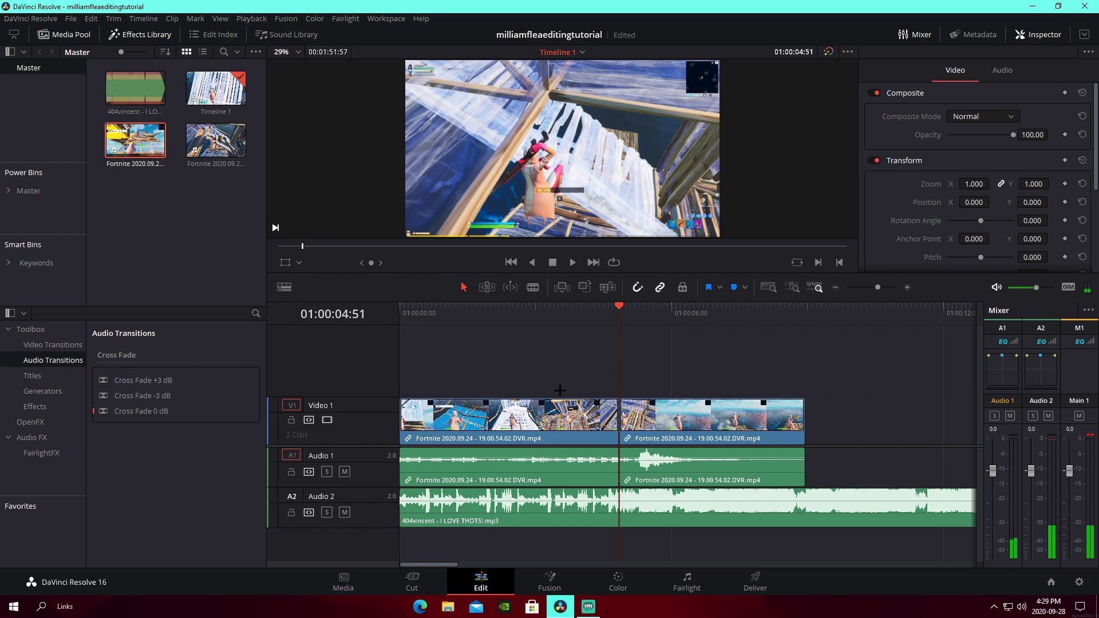
- Trim the first clip's start slightly, and shift both gameplay clips earlier to align the gunshot with the music beat at 01:00:05:16
left_click_drag(400, 423, 412, 426)
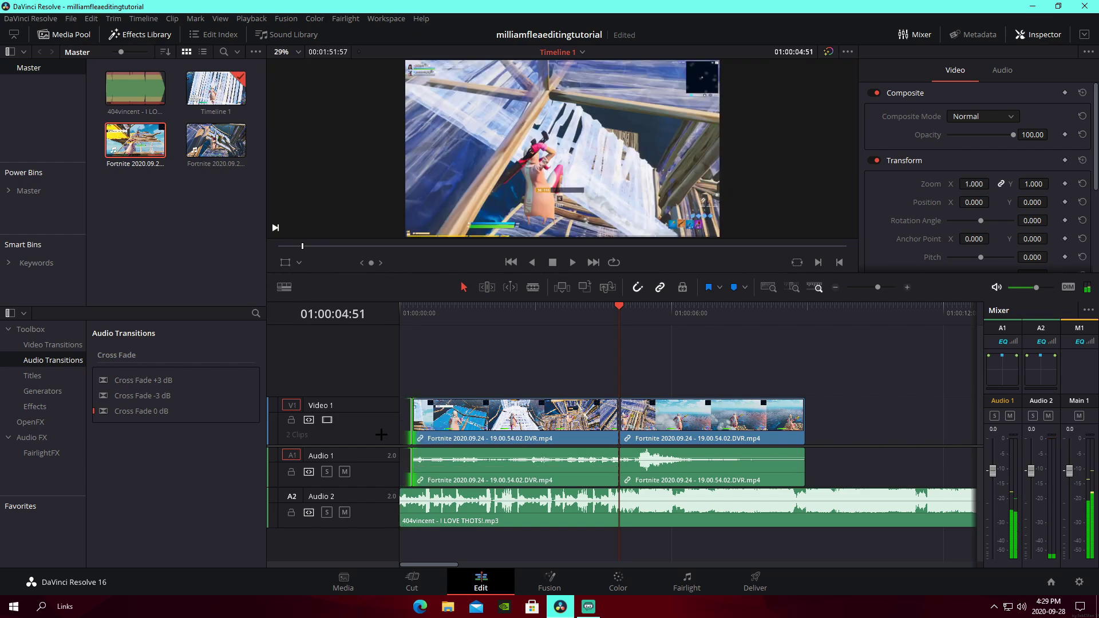
left_click_drag(566, 379, 646, 455)
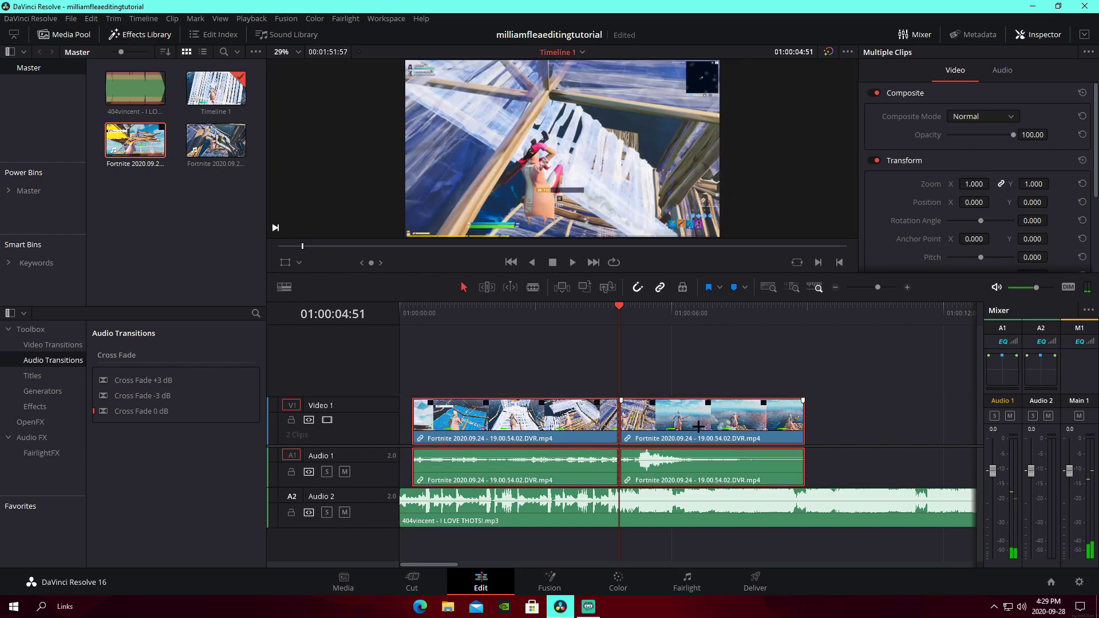
left_click_drag(877, 288, 886, 292)
left_click(829, 312)
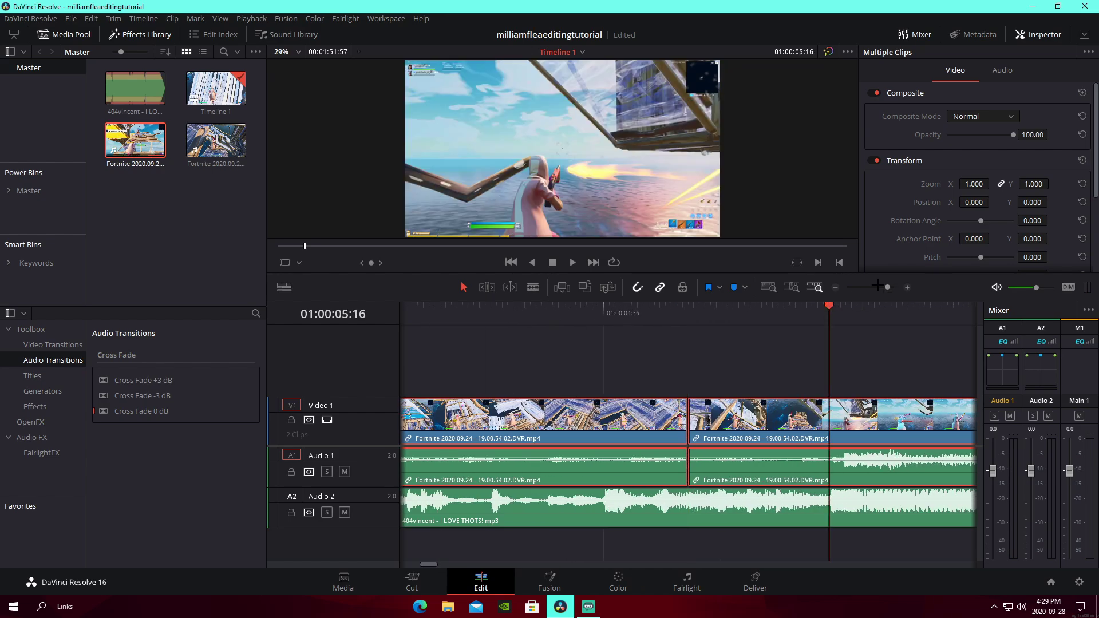
left_click(886, 288)
left_click_drag(795, 427, 779, 428)
left_click_drag(886, 291, 876, 290)
left_click(755, 366)
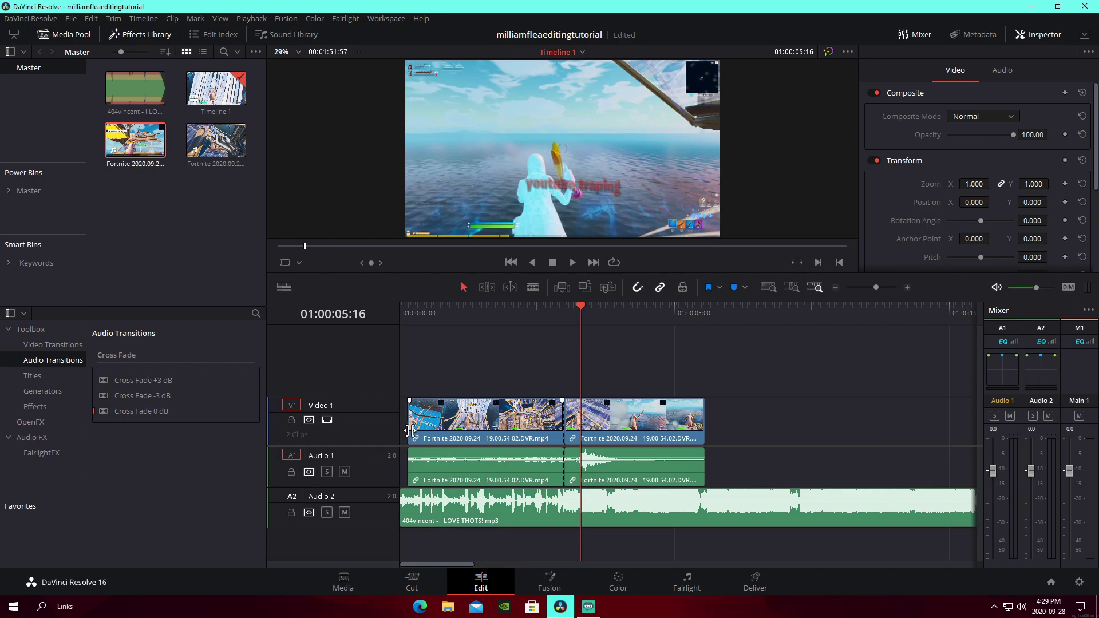
- Close the gap at the timeline's beginning by extending the first clip's start, and play across the cut
left_click_drag(410, 430, 400, 430)
left_click(523, 313)
key("space")
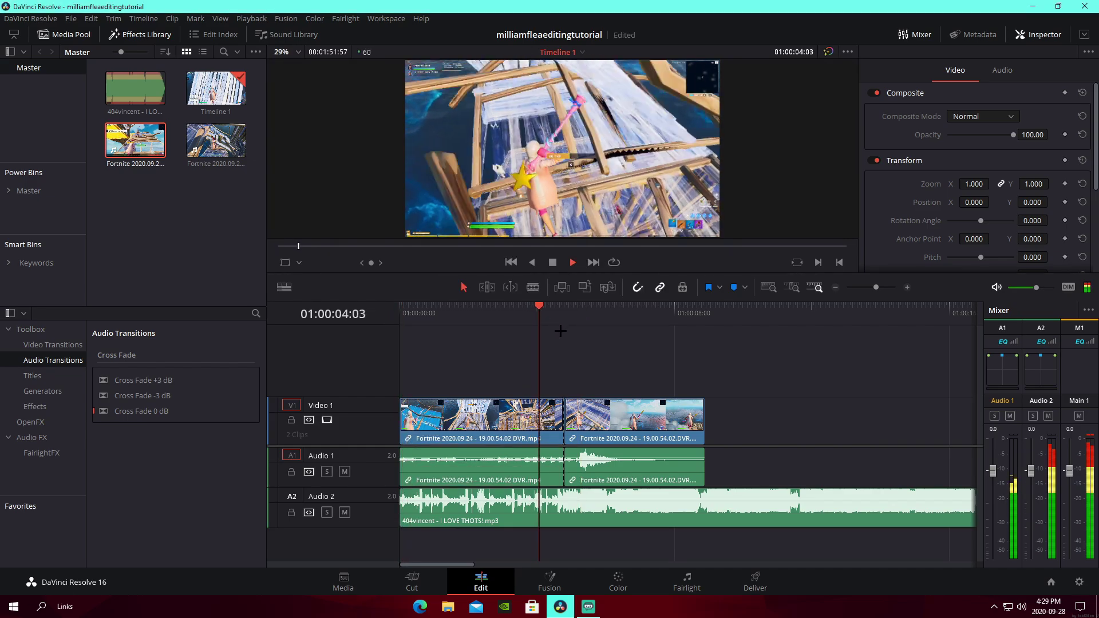
key("space")
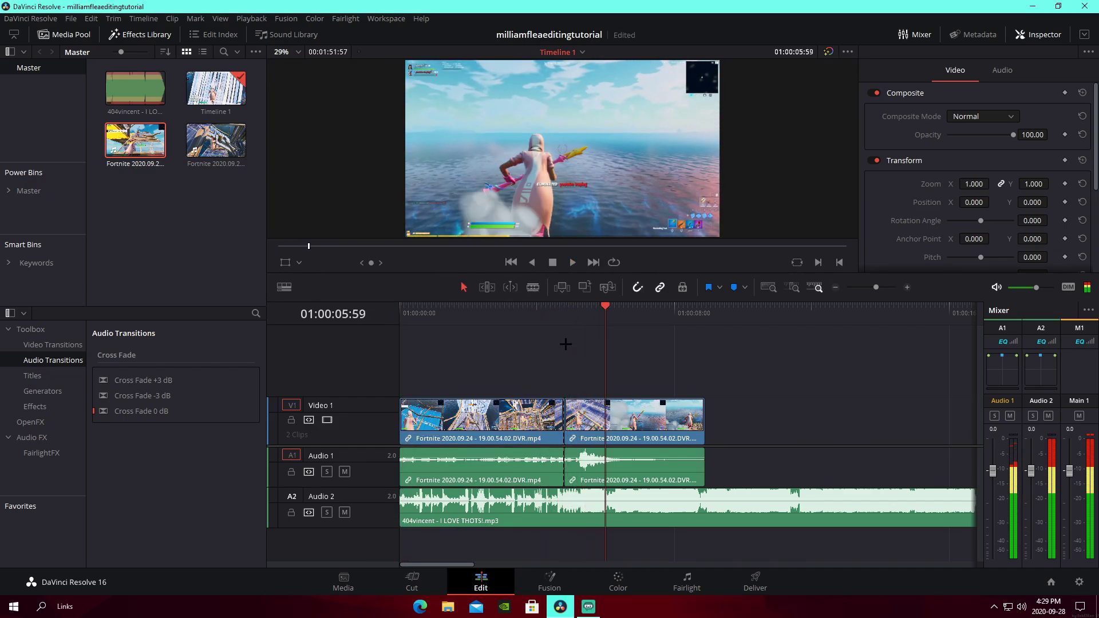
- Split the second clip at 01:00:05:13 and delete its short section before the split
left_click(565, 314)
scroll(739, 336, "up", 5)
left_click_drag(726, 315, 774, 324)
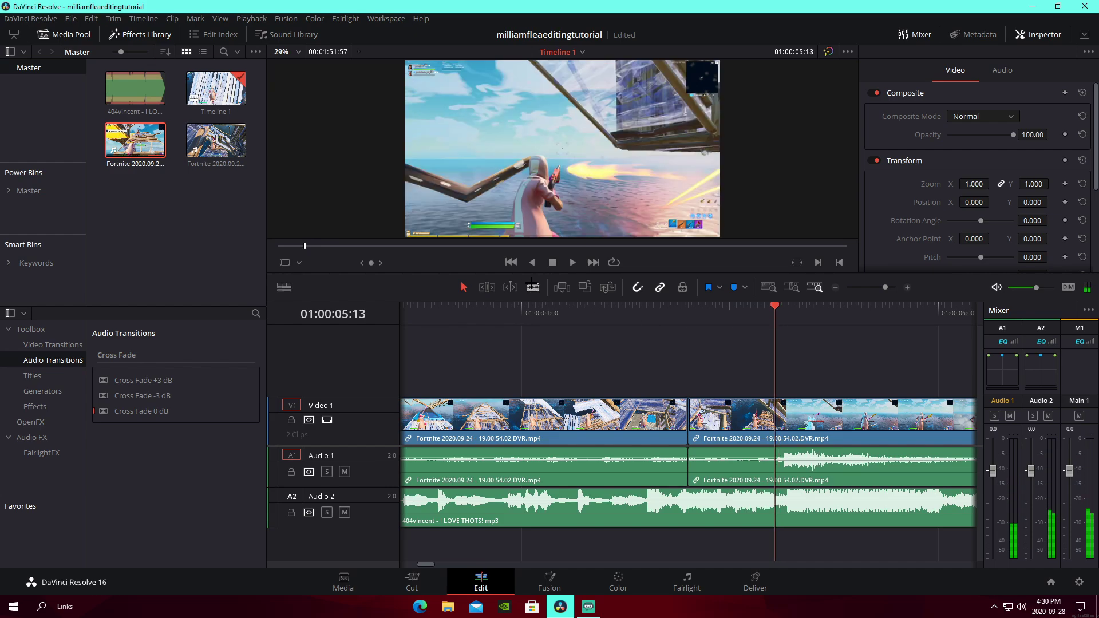
left_click(532, 285)
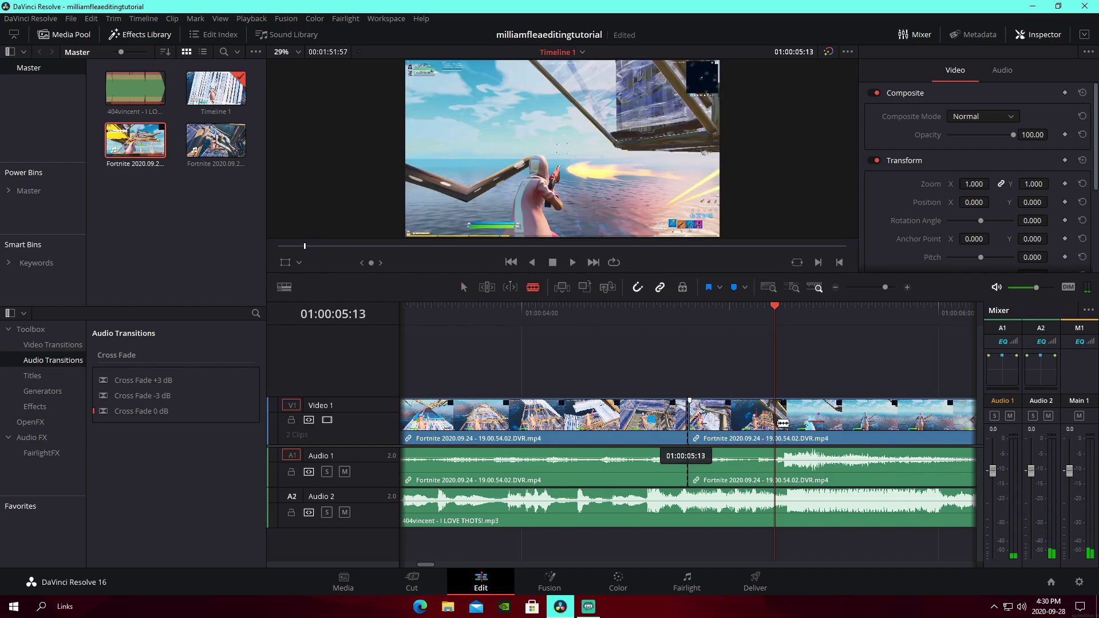
left_click(779, 423)
key("a")
right_click(727, 432)
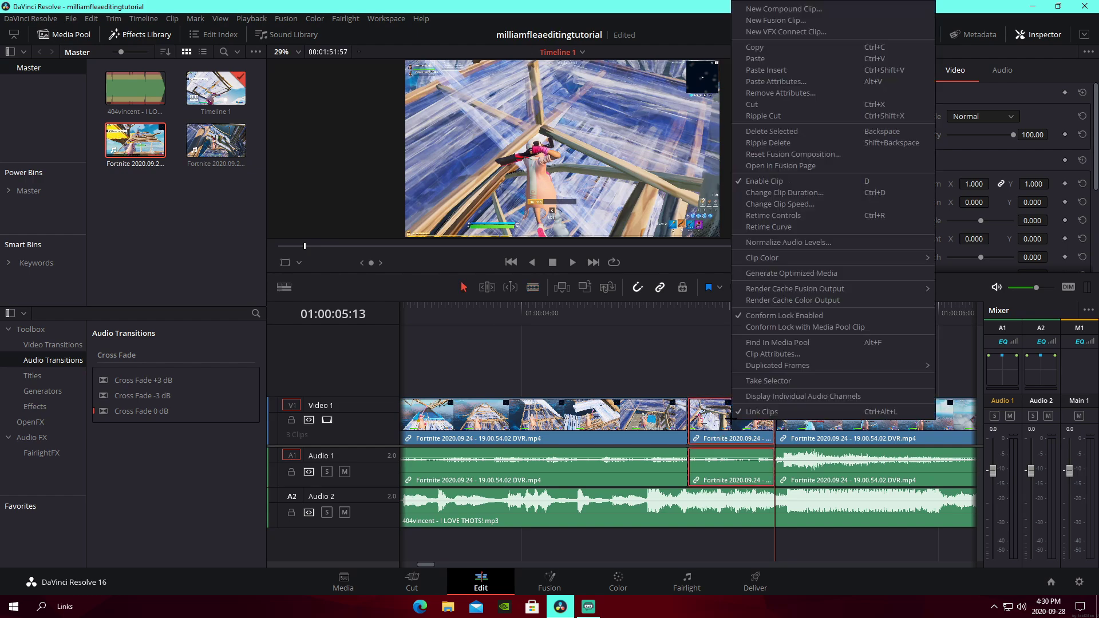
left_click(770, 132)
- Trim about one second off the first clip's start, leaving a gap at the beginning of the timeline
left_click_drag(690, 418, 682, 421)
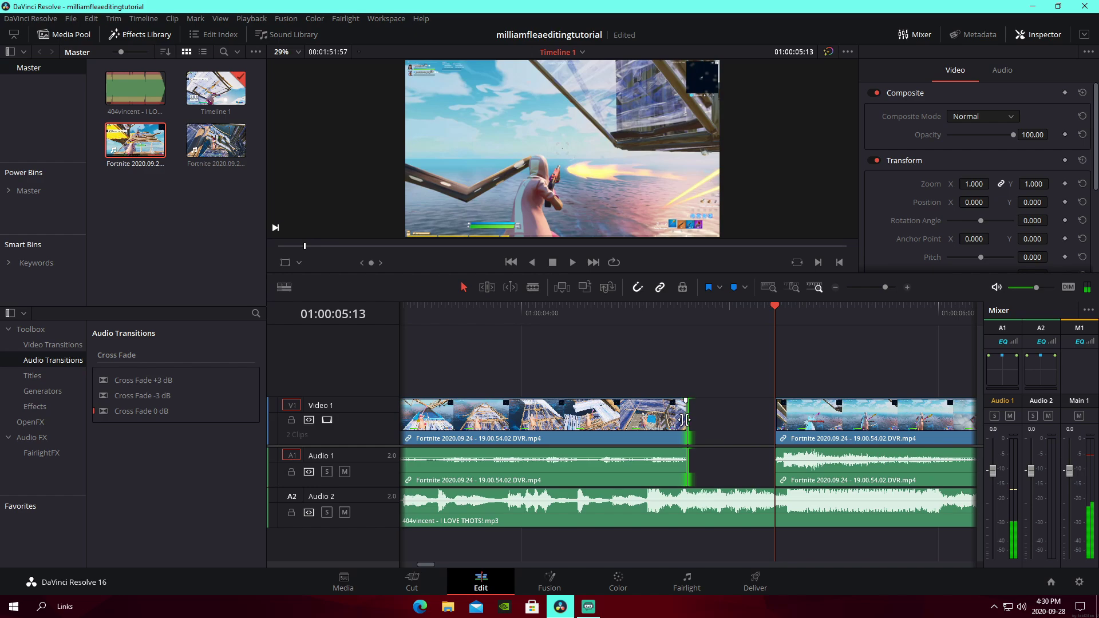
key("shift+z")
left_click_drag(877, 287, 875, 289)
left_click_drag(401, 431, 430, 427)
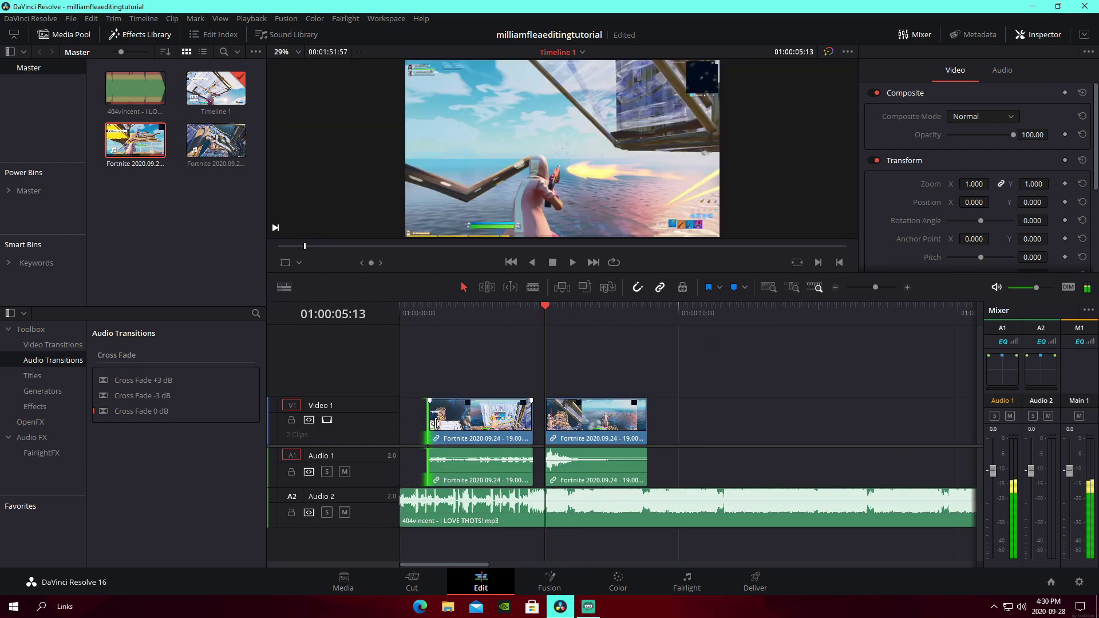
- Move the first clip earlier so it ends at the music beat near 01:00:04:36, and extend its start to the timeline's beginning
left_click(533, 309)
left_click_drag(876, 288, 890, 290)
left_click_drag(602, 309, 594, 310)
left_click_drag(888, 287, 881, 287)
left_click_drag(625, 428, 602, 432)
left_click_drag(882, 288, 872, 288)
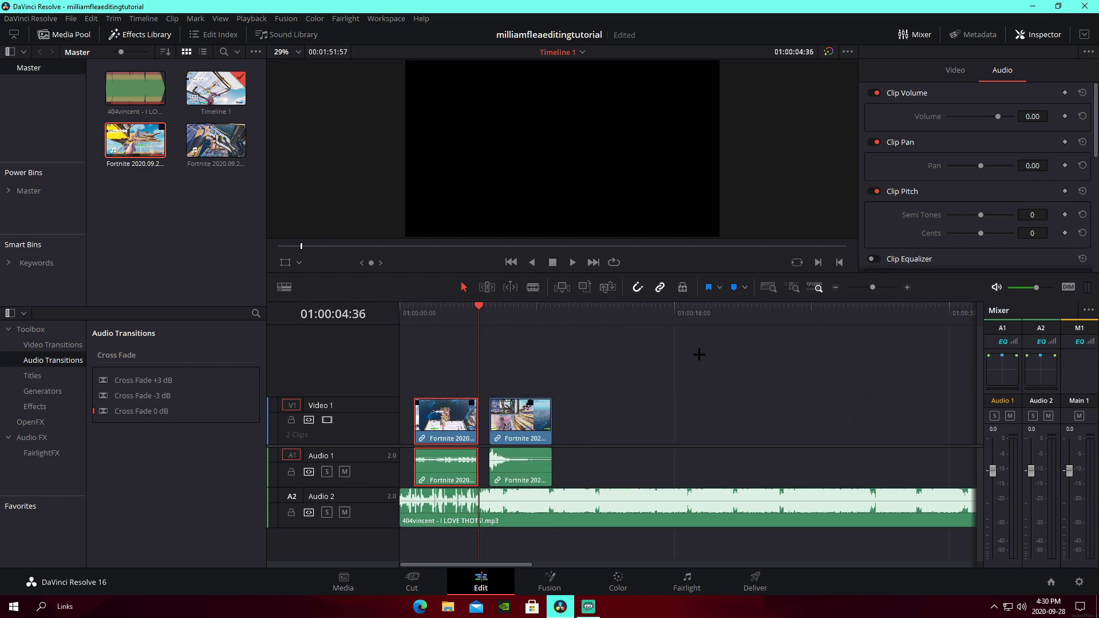
left_click_drag(412, 426, 400, 427)
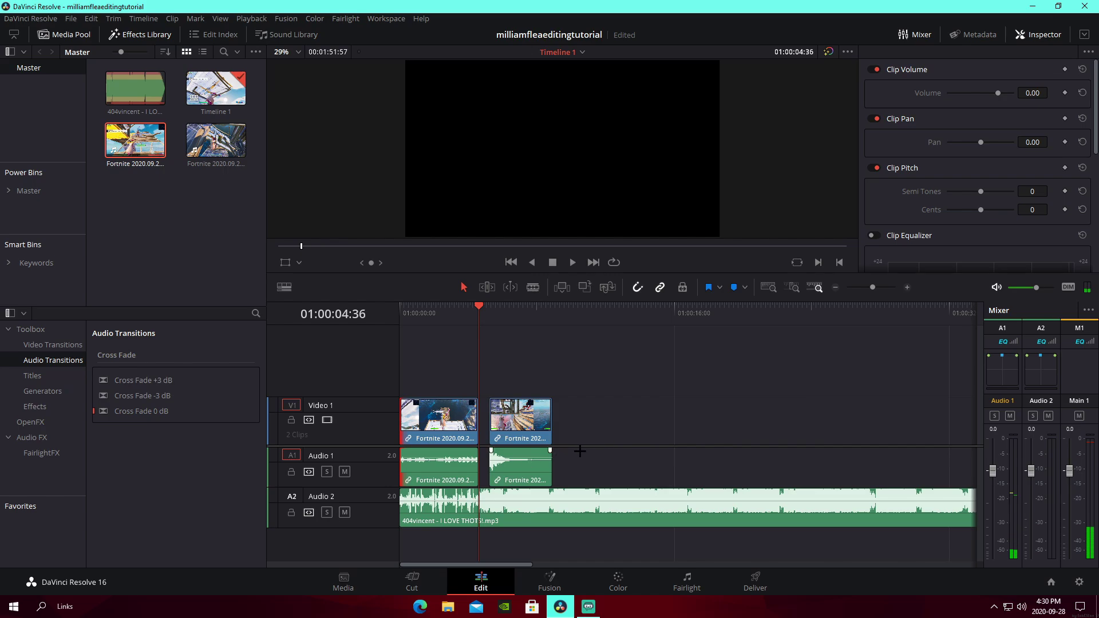
- Play the edit from the beginning and replay the section around the gap between the two clips
key("Home")
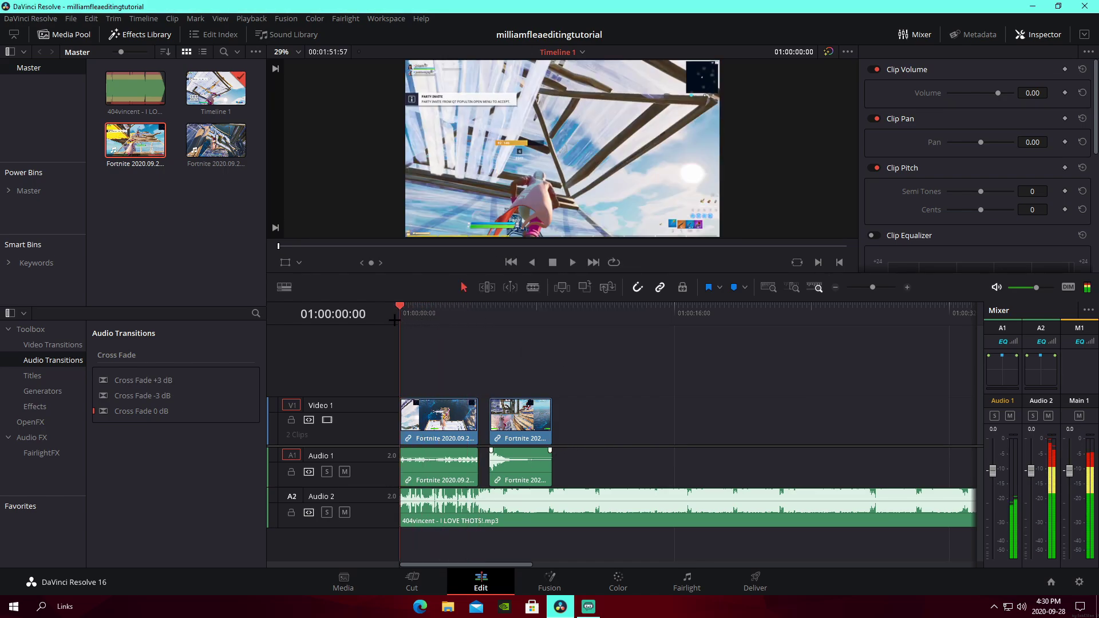
key("space")
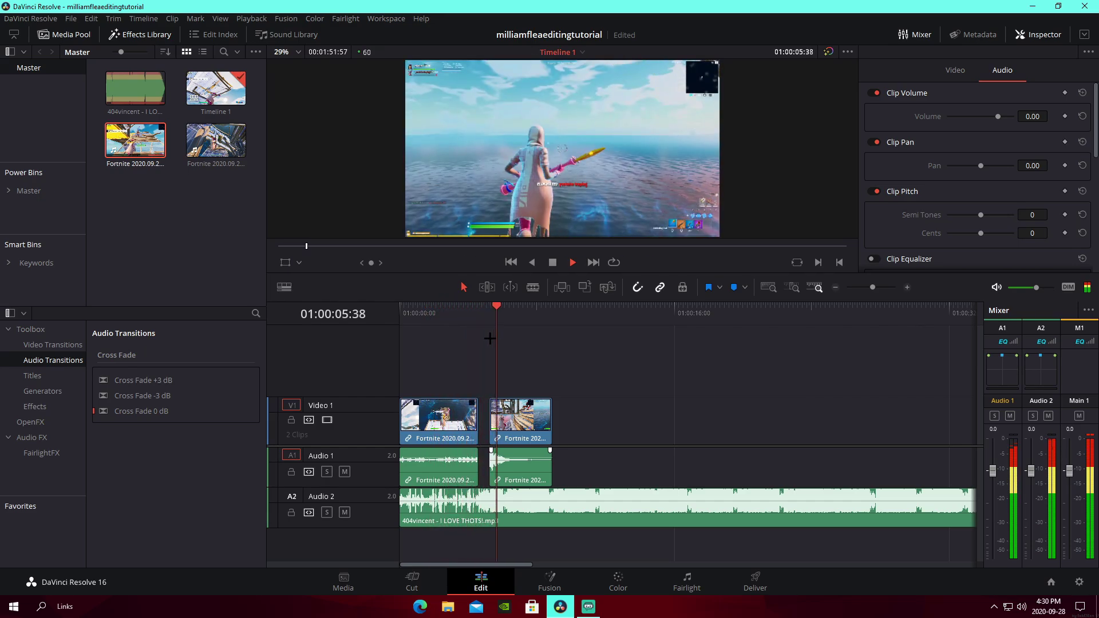
left_click(479, 308)
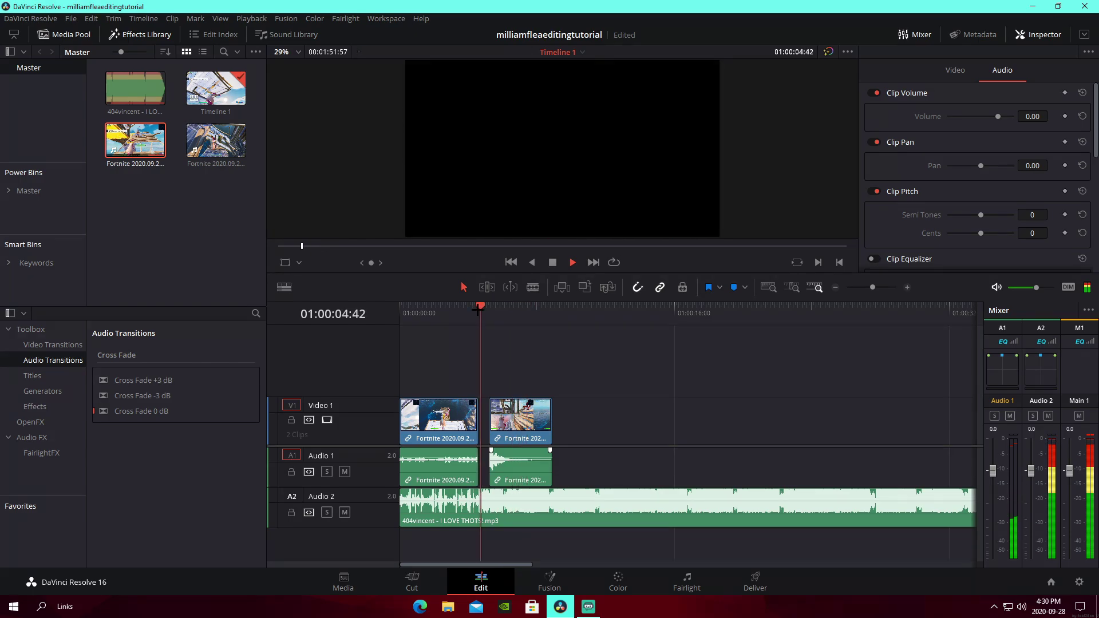
left_click_drag(872, 287, 884, 287)
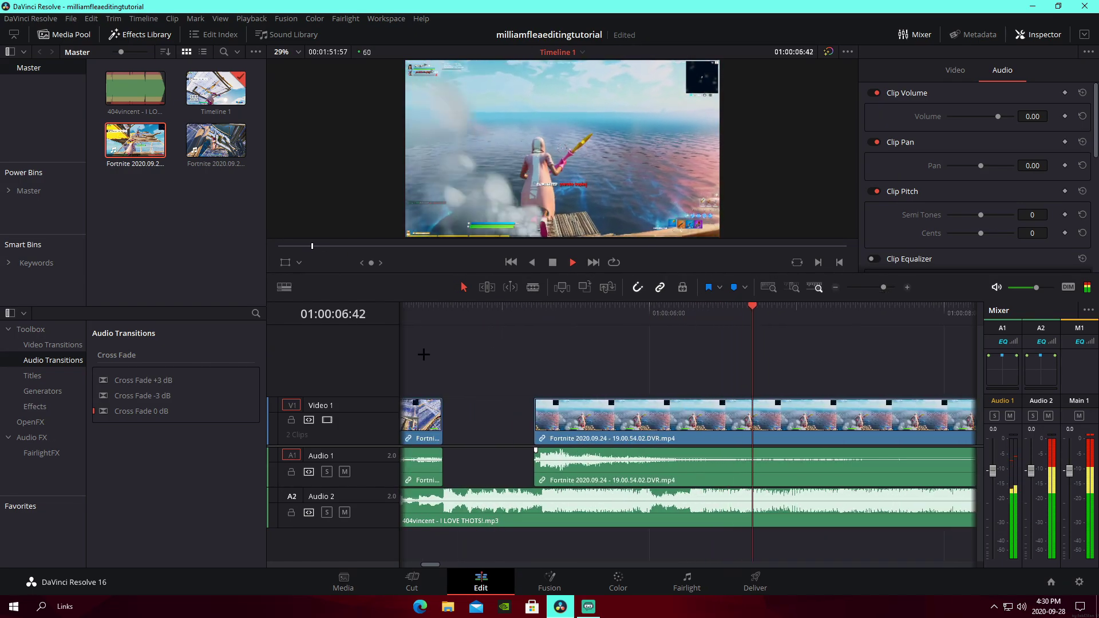
left_click(438, 321)
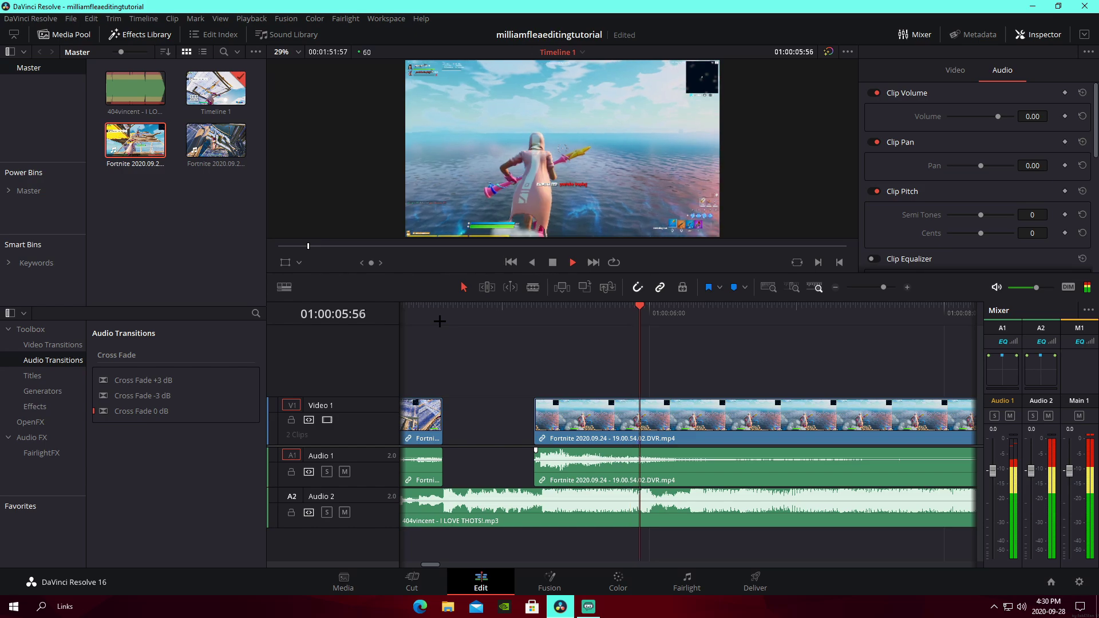
key("space")
- Scrub through the gap between the two clips and place the playhead at the first clip's end, 01:00:04:35
left_click(440, 312)
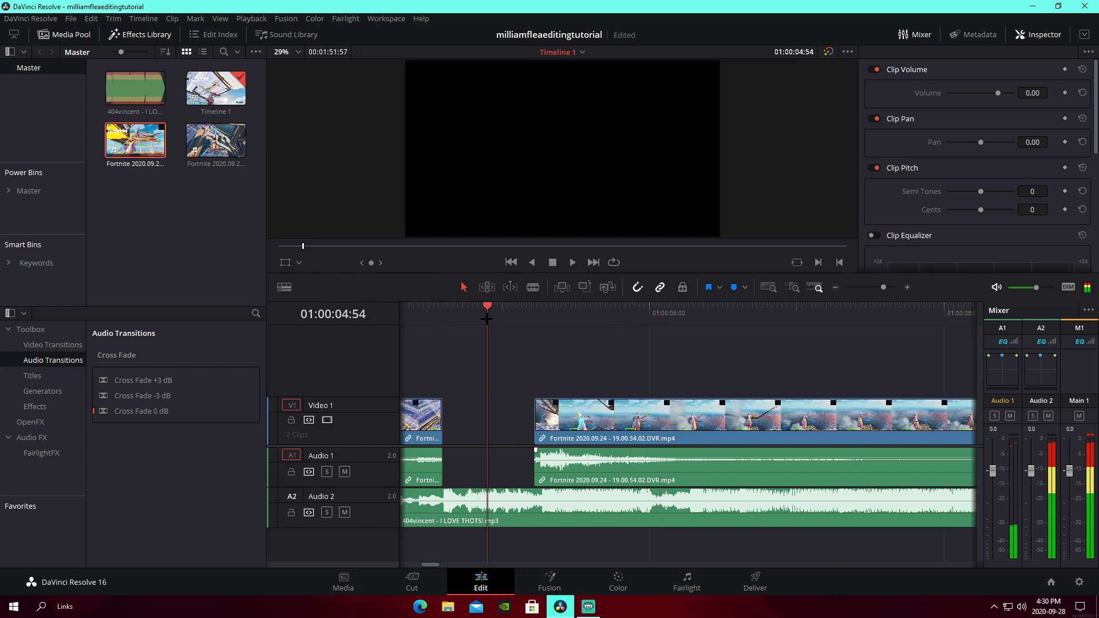
left_click_drag(517, 321, 575, 340)
key("Down")
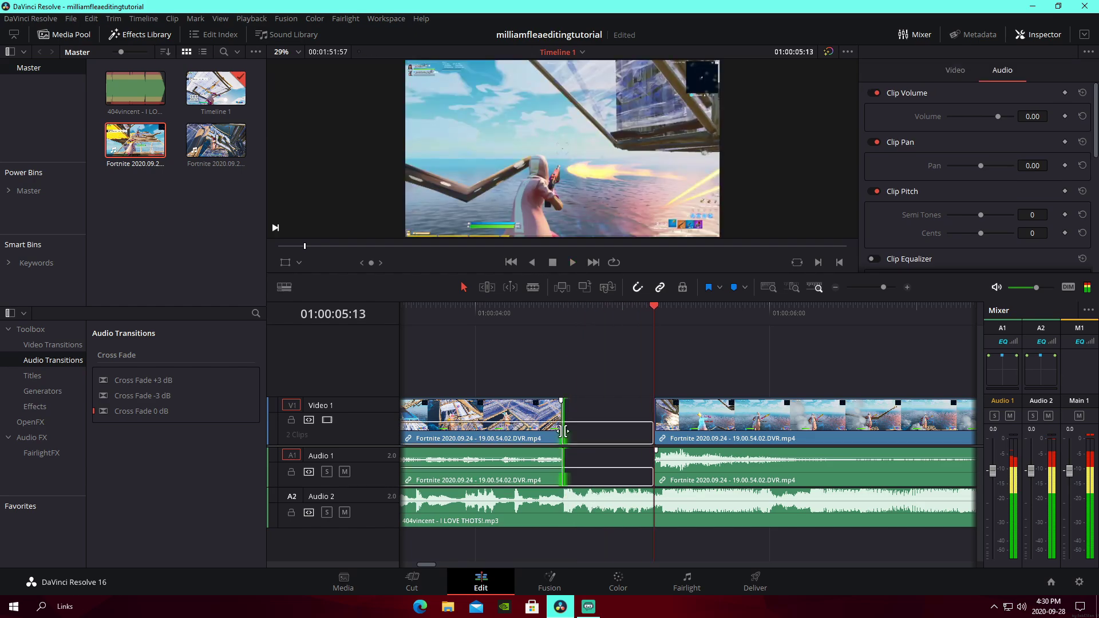
key("Up")
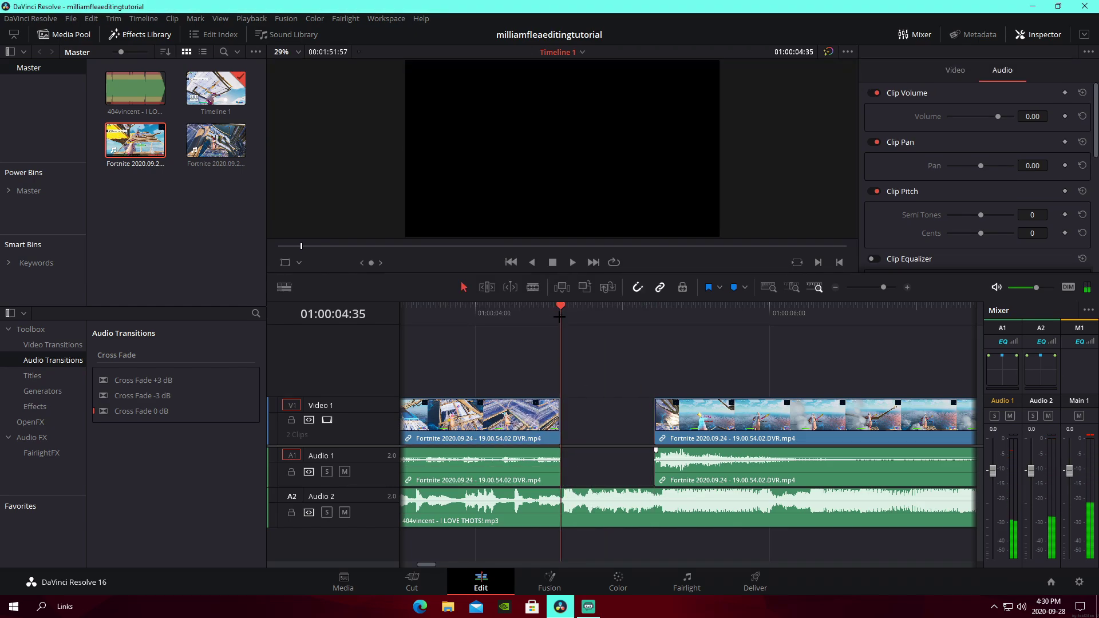
- Add the Fortnite 2020.09.24 - 19.48.34.17 clip from the media pool after the existing clips on Video 1
left_click(447, 606)
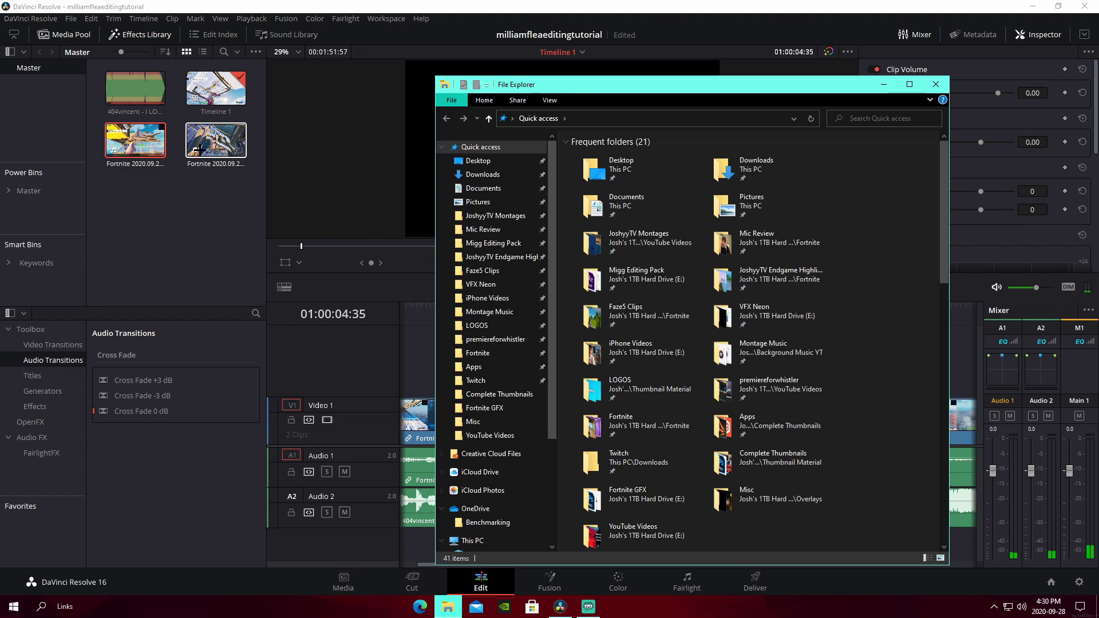
left_click(938, 84)
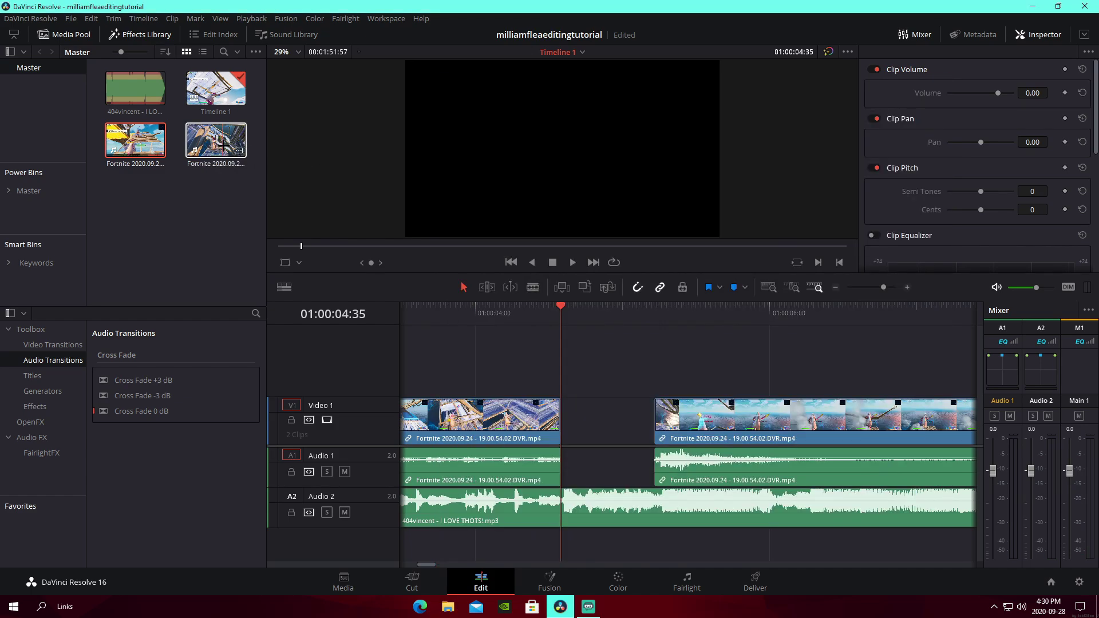
left_click_drag(221, 141, 705, 409)
left_click_drag(884, 286, 860, 296)
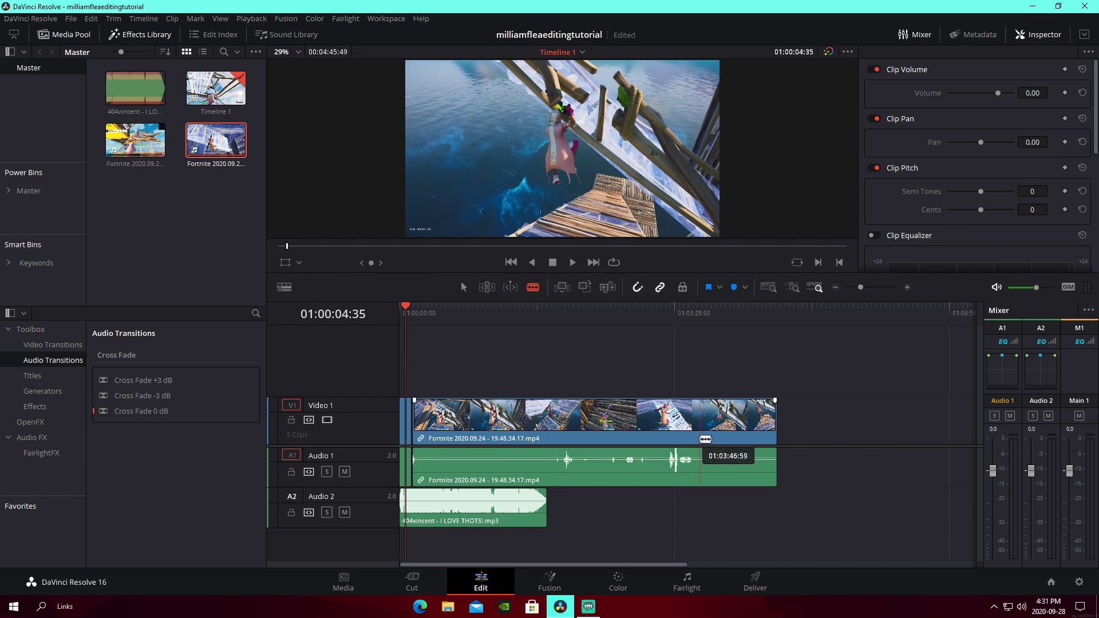
- Split the Fortnite 2020.09.24 - 19.48.34.17 clip at 01:03:46:59 and near its end, and cut out the first and last pieces
left_click(704, 439)
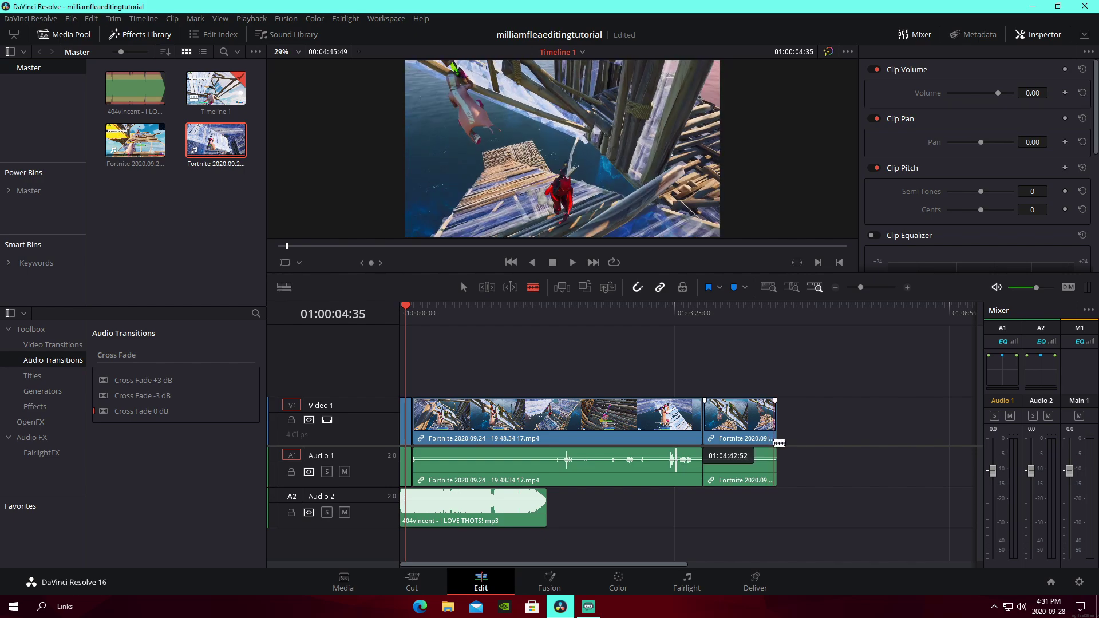
left_click(781, 444)
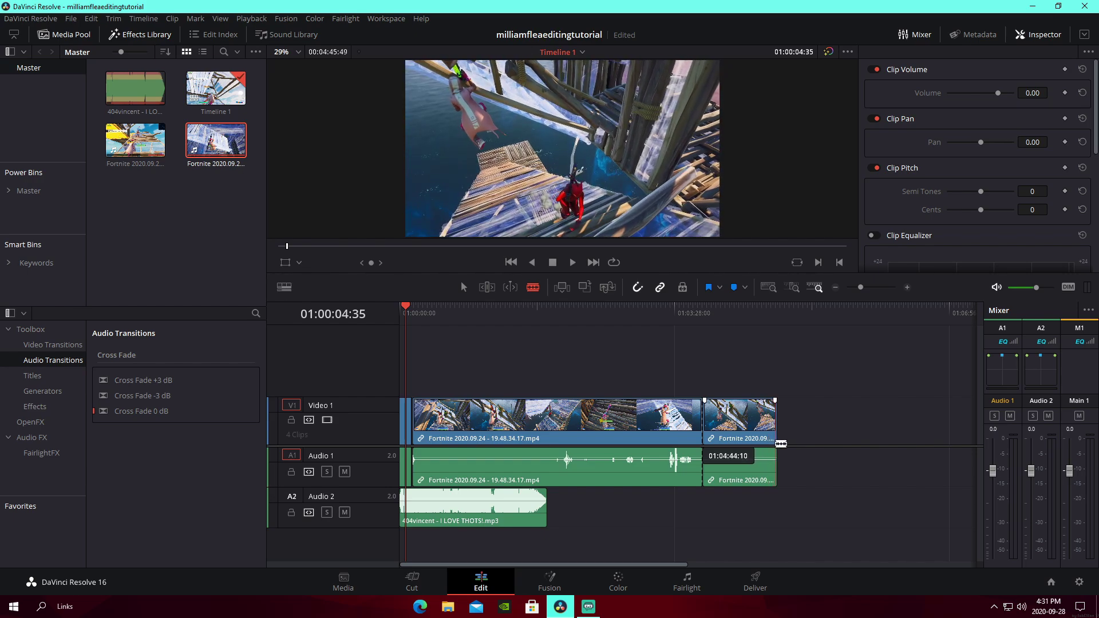
left_click(463, 286)
right_click(570, 431)
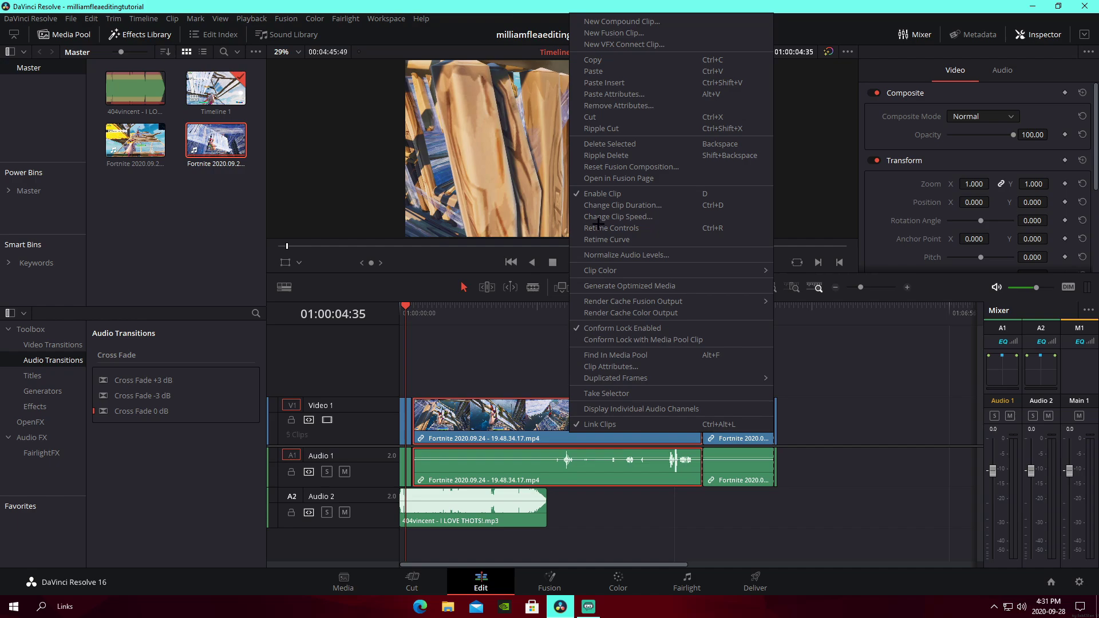
left_click(607, 117)
right_click(776, 414)
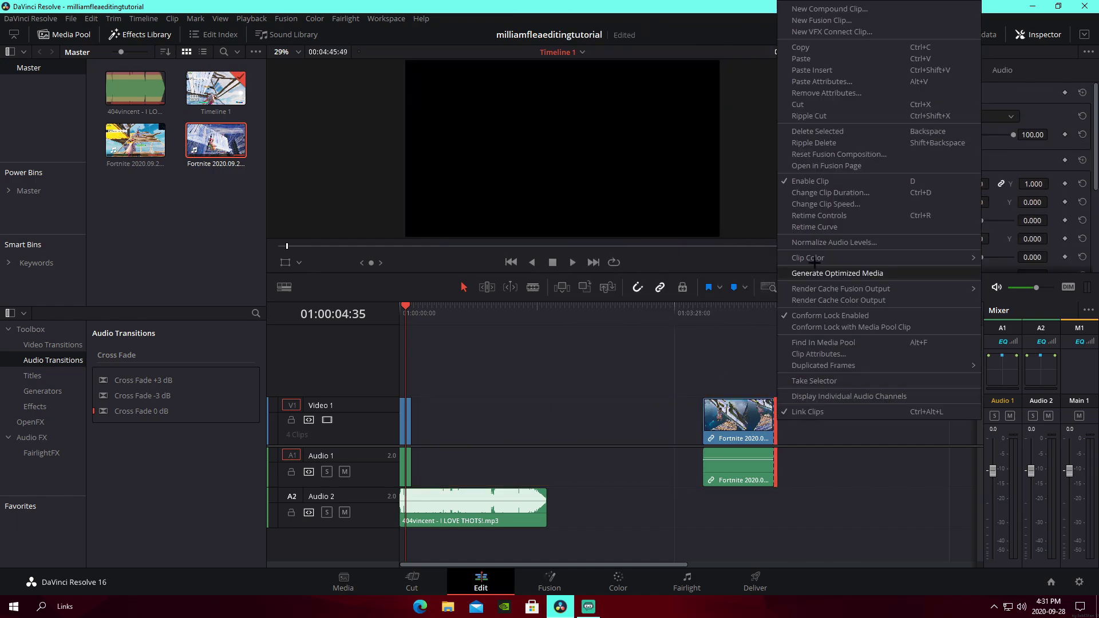
left_click(811, 106)
- Unlink the remaining piece's audio from its video and delete only the audio
right_click(741, 428)
left_click(765, 424)
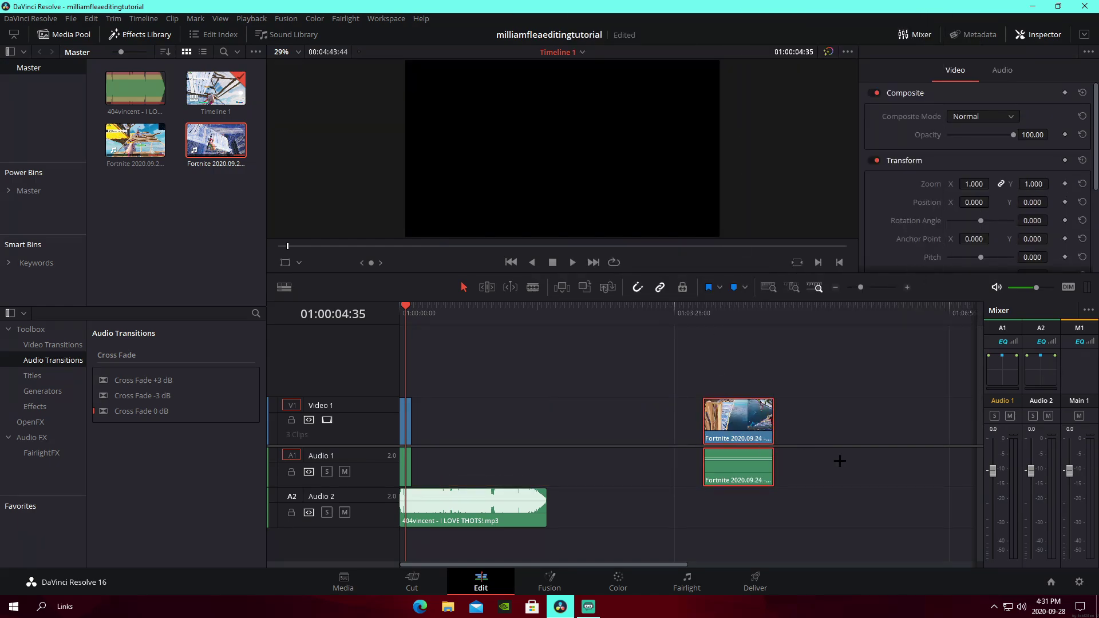
left_click(834, 459)
left_click(729, 476)
key("Delete")
- Move the remaining video piece onto a new Video 2 track, starting at the end of the first Video 1 clip
left_click_drag(735, 420, 545, 351)
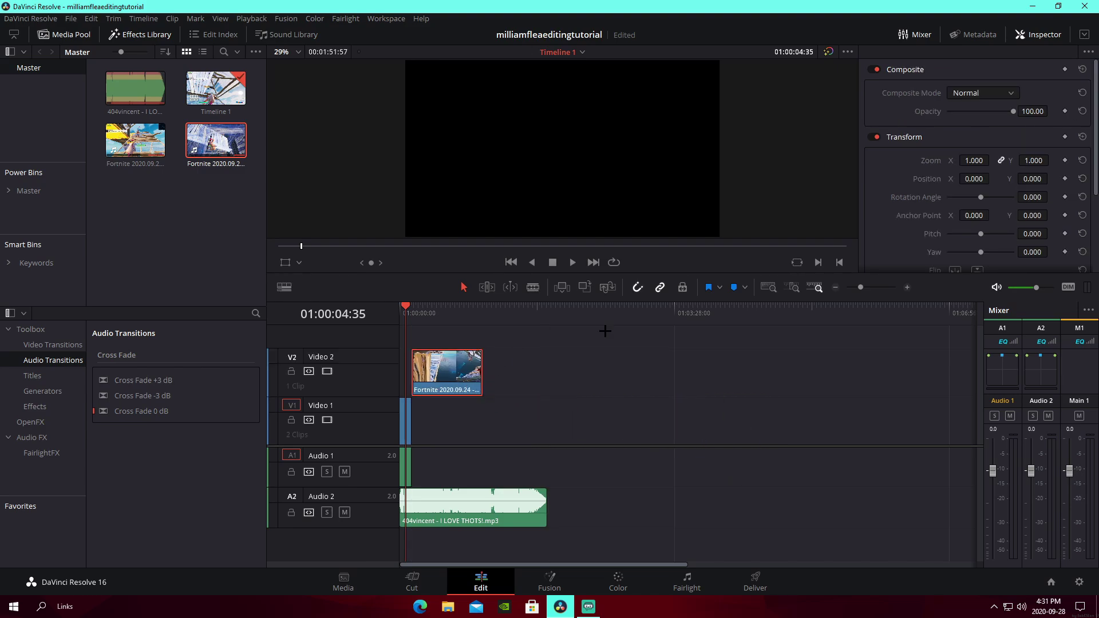
left_click_drag(847, 287, 871, 301)
left_click_drag(626, 369, 587, 370)
- Preview the Video 2 clip around 01:00:22 and turn on Retime Controls for it
key("space")
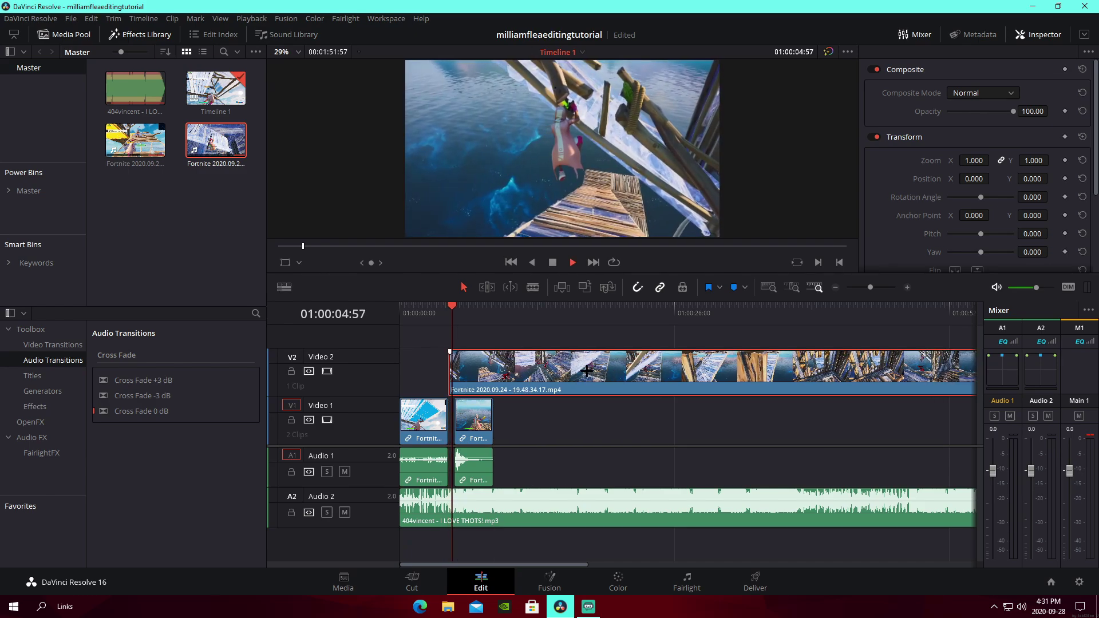
left_click(621, 313)
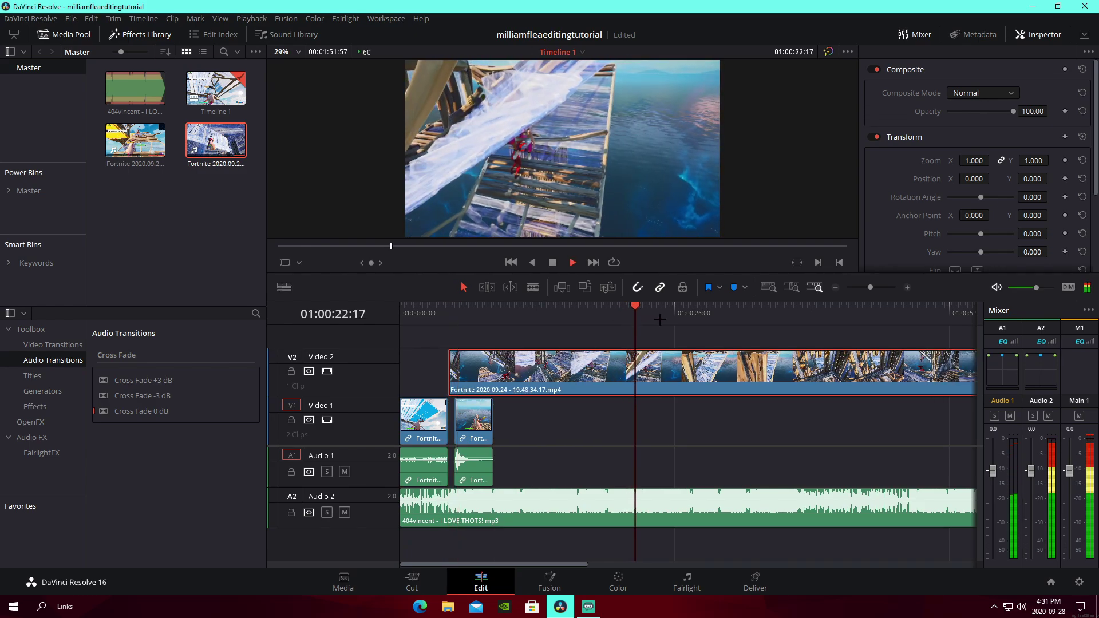
key("space")
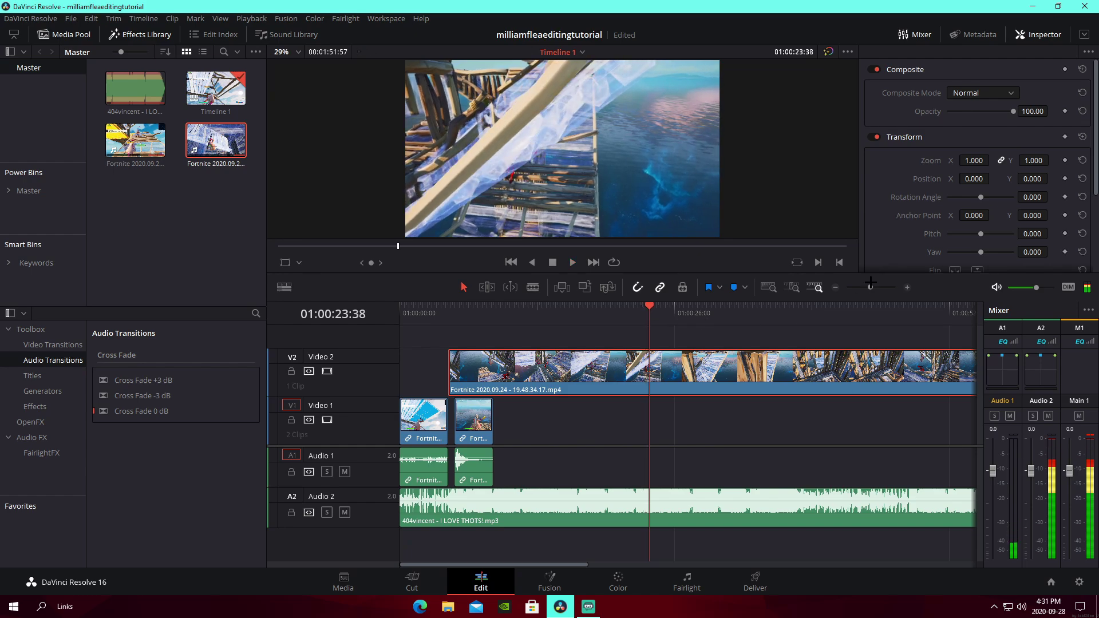
left_click_drag(870, 286, 868, 287)
right_click(648, 371)
left_click(675, 214)
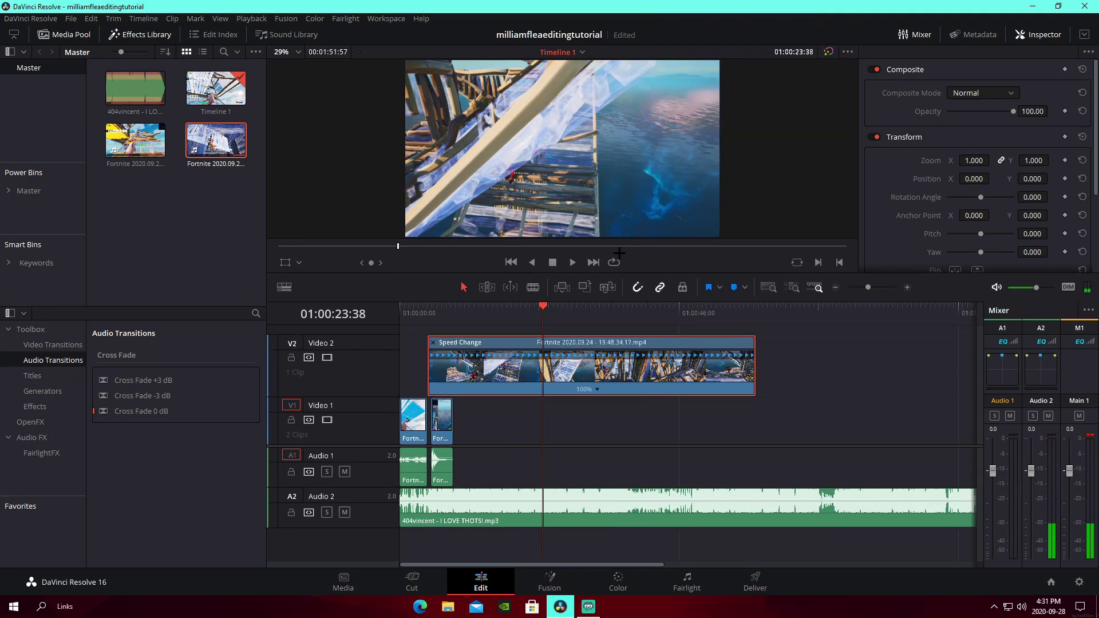
- Scrub the Video 2 clip to 01:00:23:22 and add a speed point there
left_click_drag(542, 312, 527, 312)
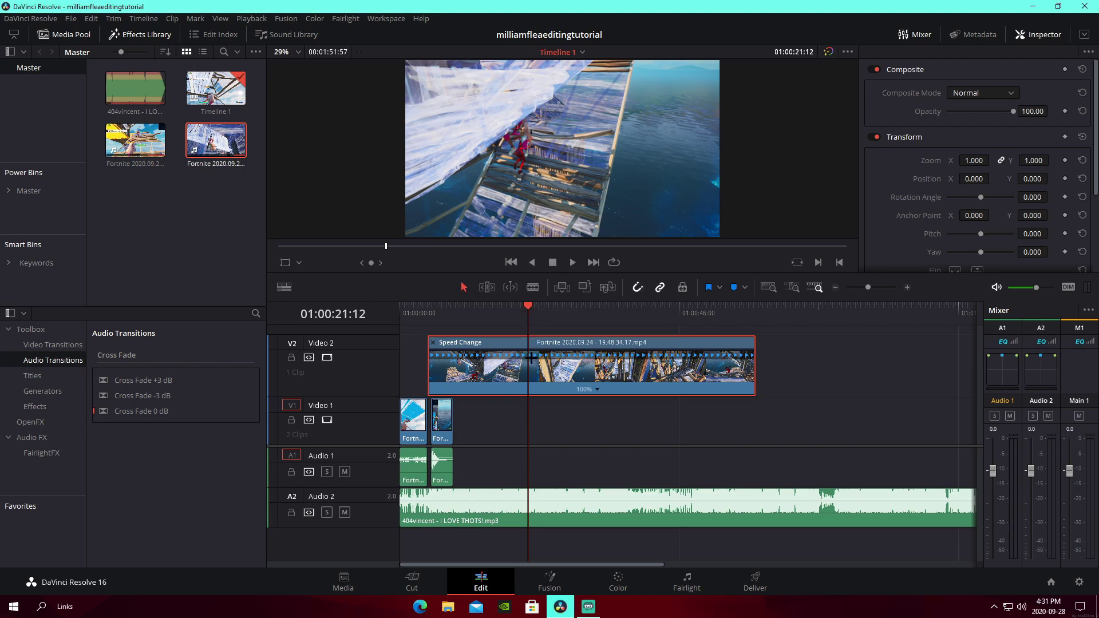
left_click_drag(442, 309, 541, 328)
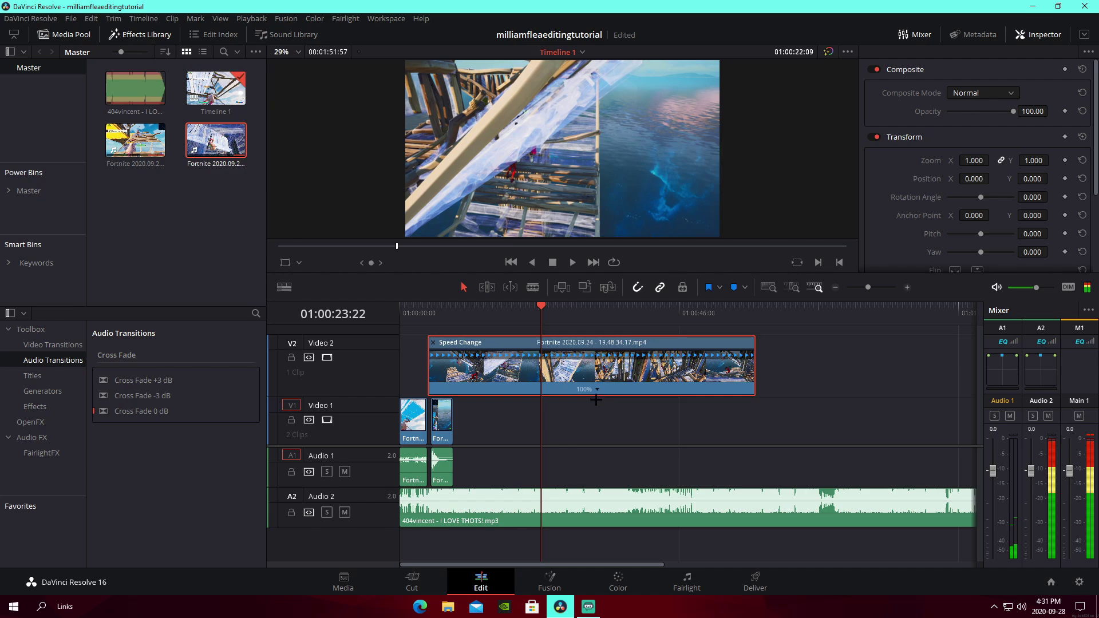
left_click(599, 389)
left_click(619, 402)
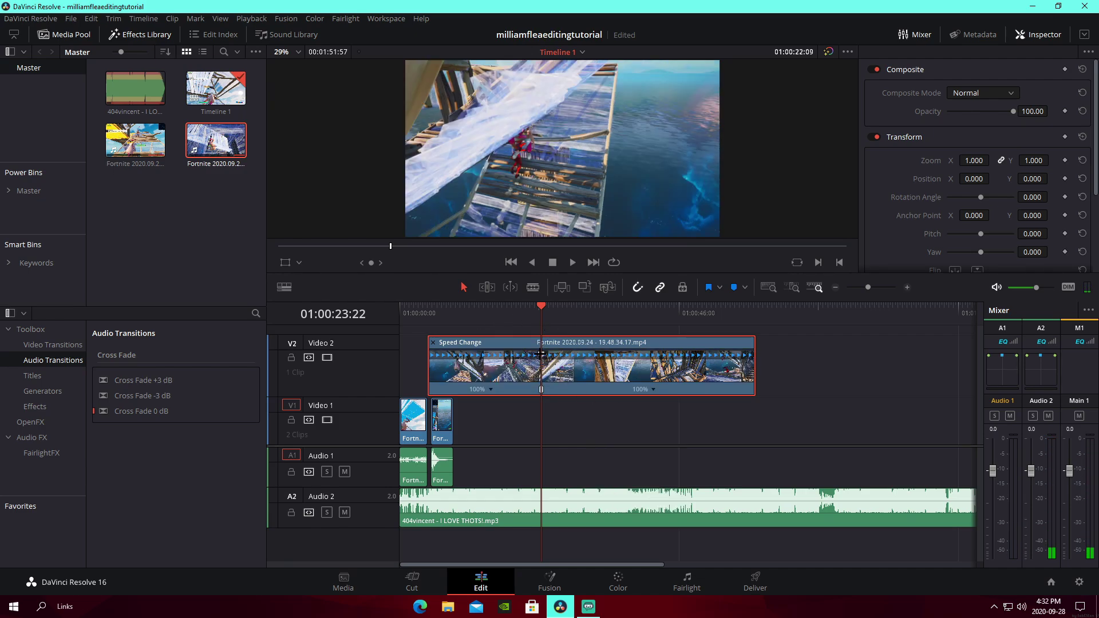
- Speed up the segment before the speed point by pulling that point back into the gap between the two Video 1 clips
left_click_drag(867, 288, 871, 291)
left_click_drag(682, 389, 473, 355)
left_click_drag(480, 314, 489, 310)
left_click_drag(871, 288, 880, 287)
left_click_drag(752, 356, 662, 363)
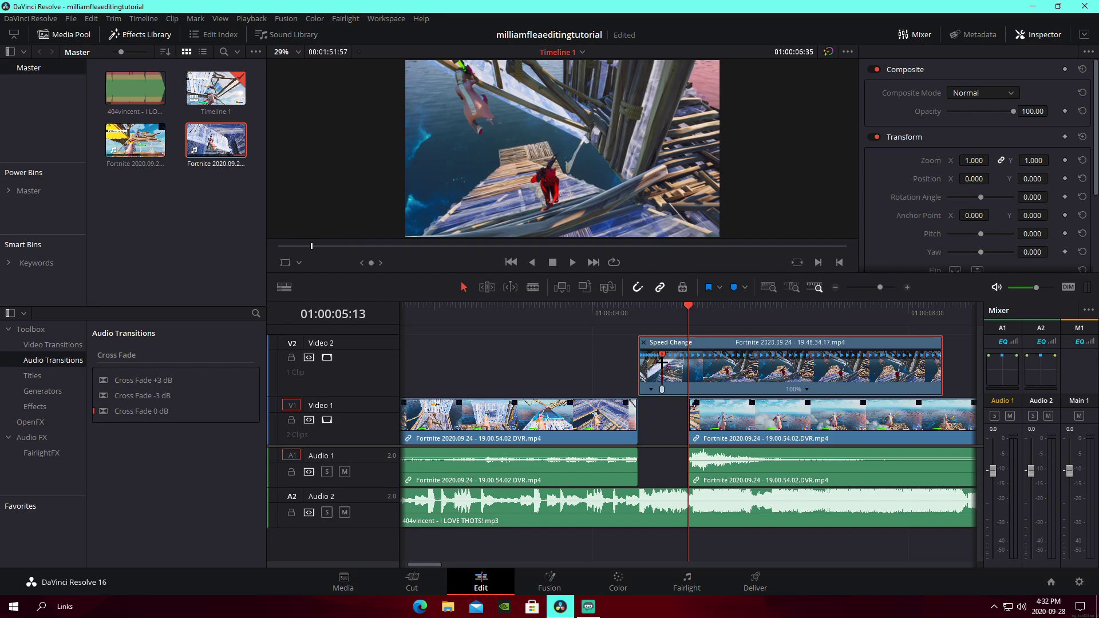